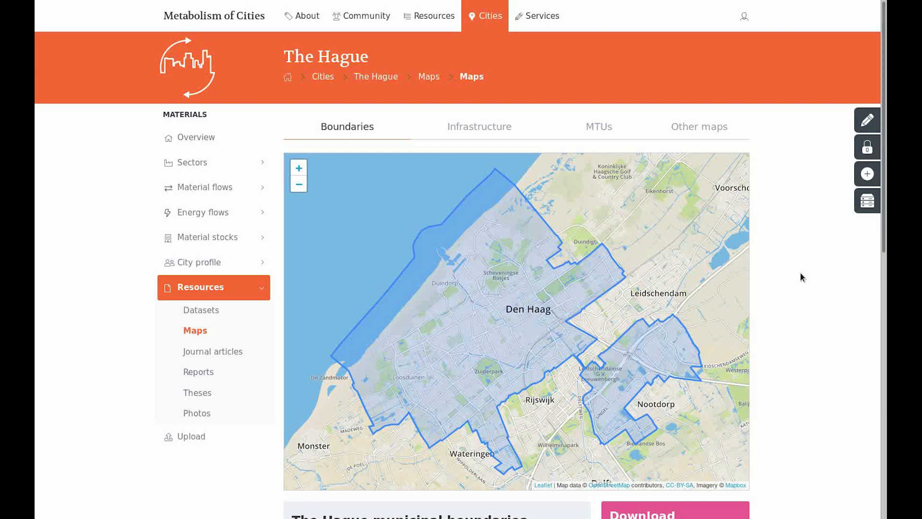
- View The Hague's map of micro-territorial units, and open the upload form for micro-territorial units
click(617, 127)
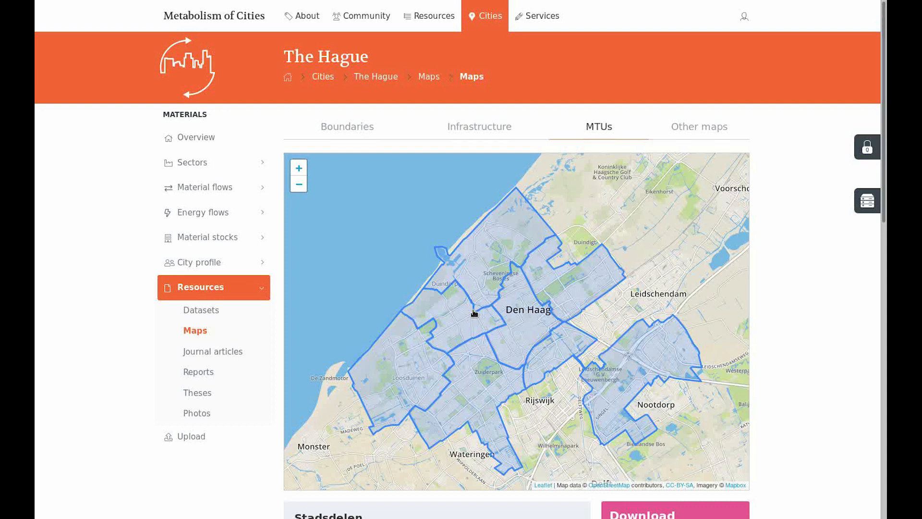
click(504, 222)
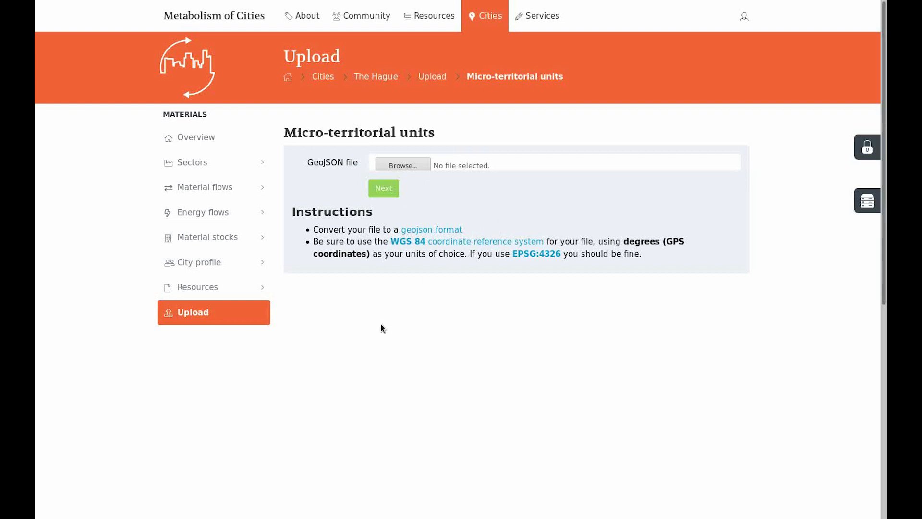
click(266, 321)
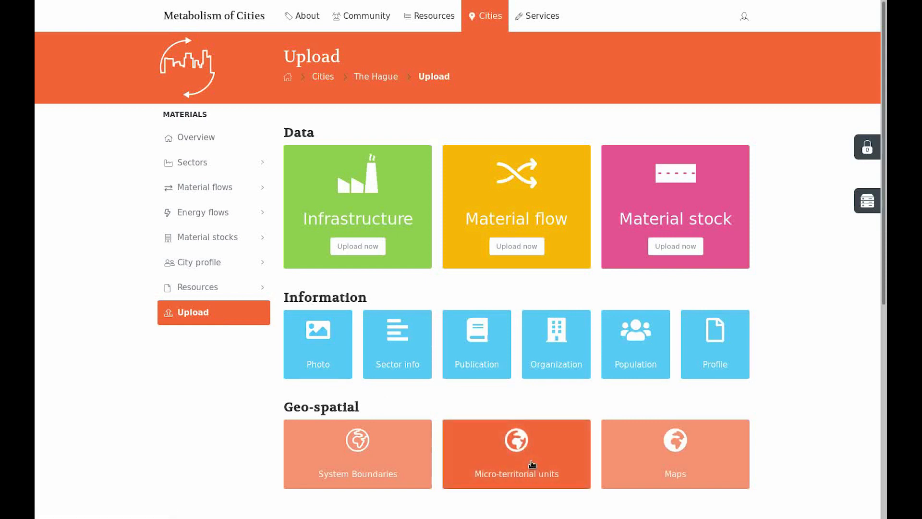
click(532, 464)
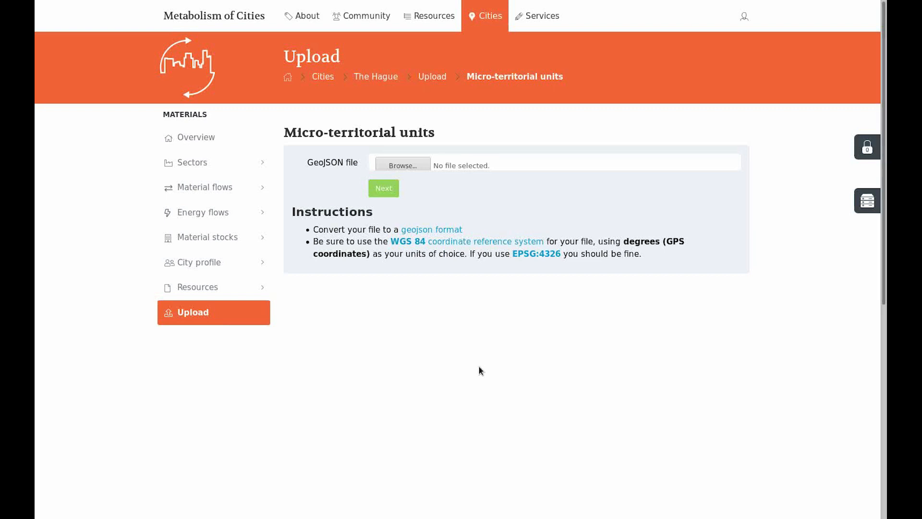
- Choose wijken.json as the GeoJSON file and submit it for review
click(393, 165)
double_click(298, 56)
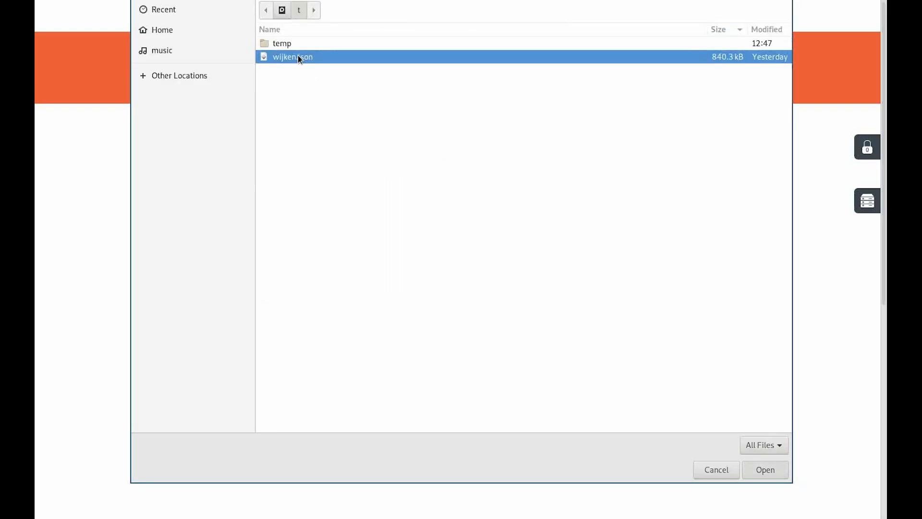
click(384, 190)
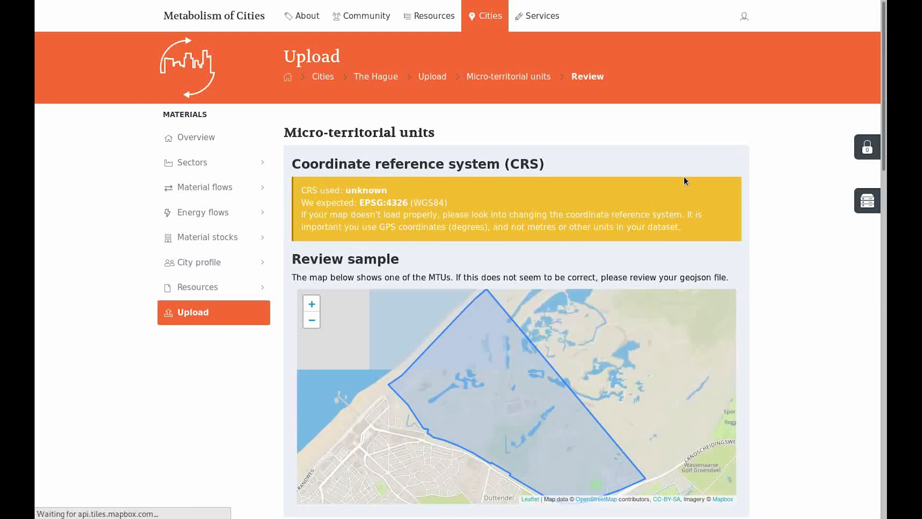
- Review the sample map and choose WIJKNAAM as the property containing the name of the micro-territorial units
scroll(610, 231, down, 5)
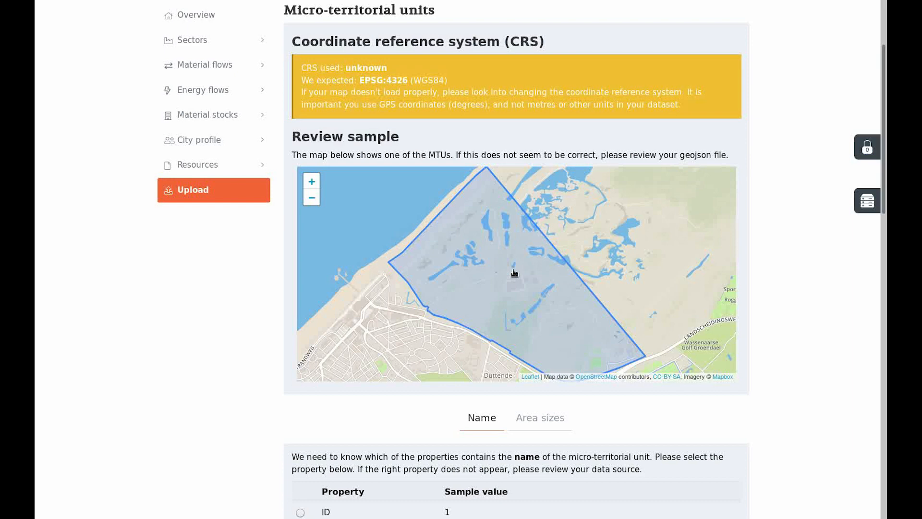
scroll(514, 273, down, 3)
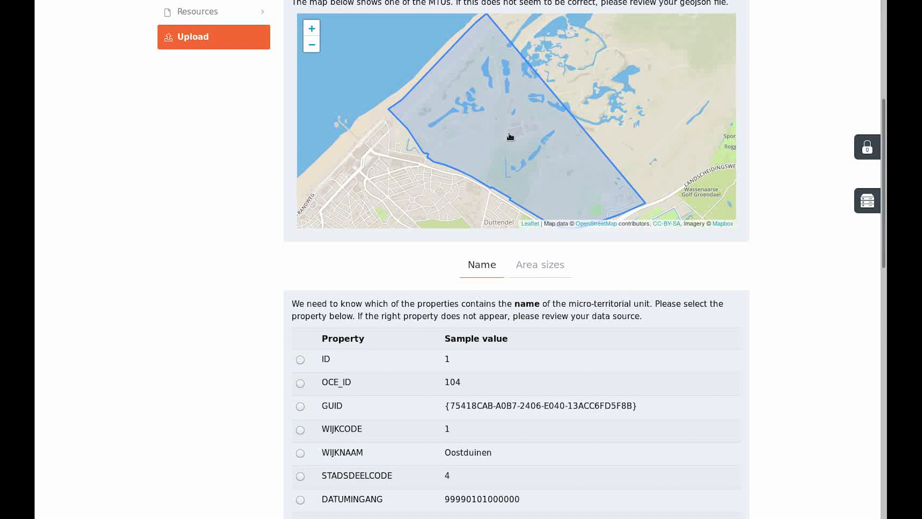
scroll(400, 198, down, 4)
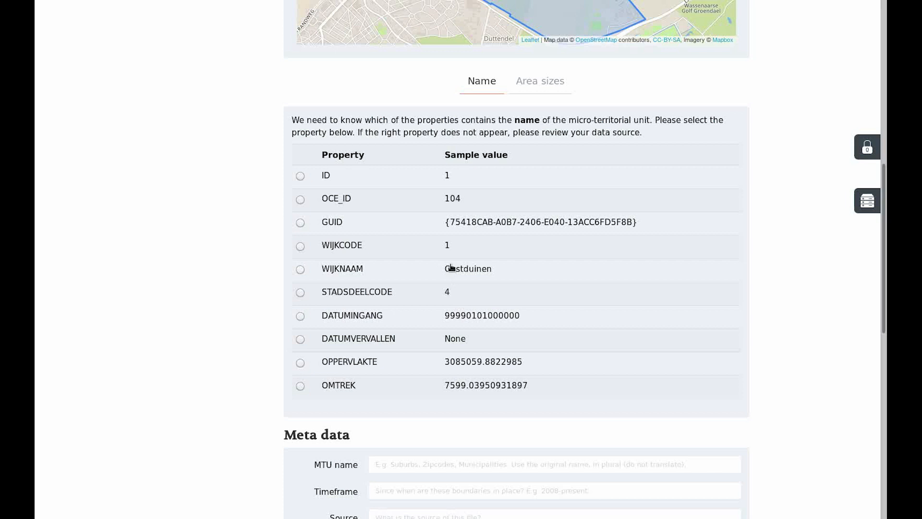
click(339, 272)
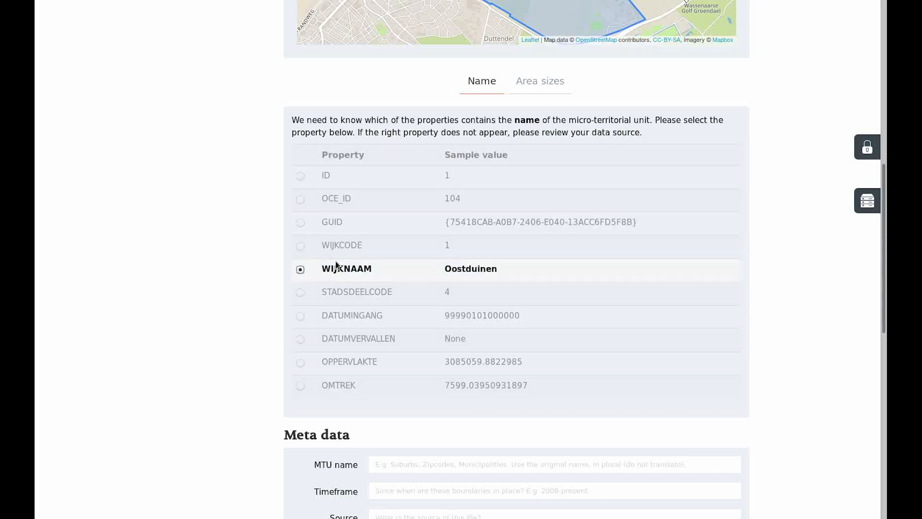
- Choose OPPERVLAKTE as the area size property and set its unit to m²
click(526, 81)
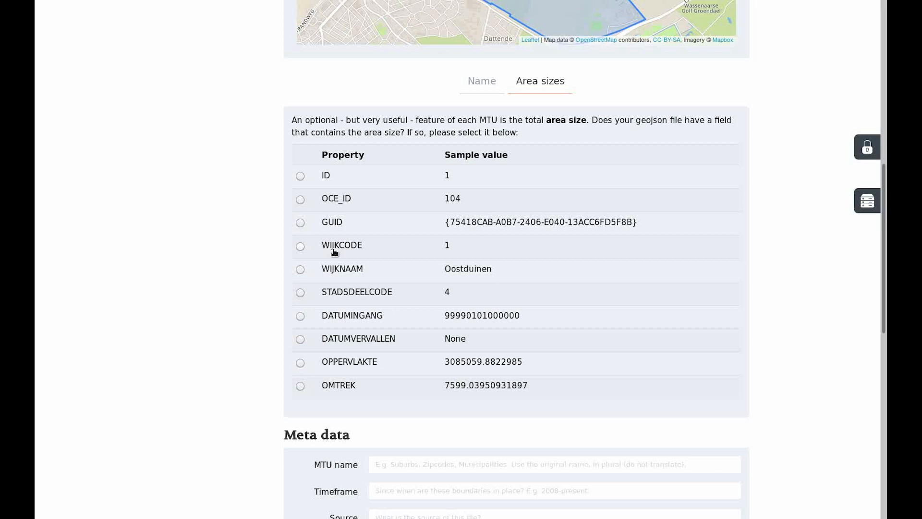
click(335, 366)
scroll(299, 364, down, 1)
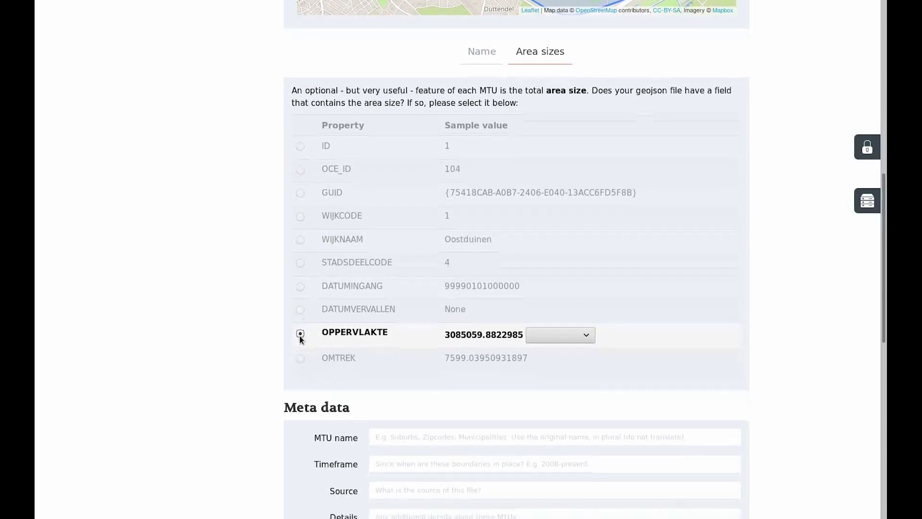
click(579, 331)
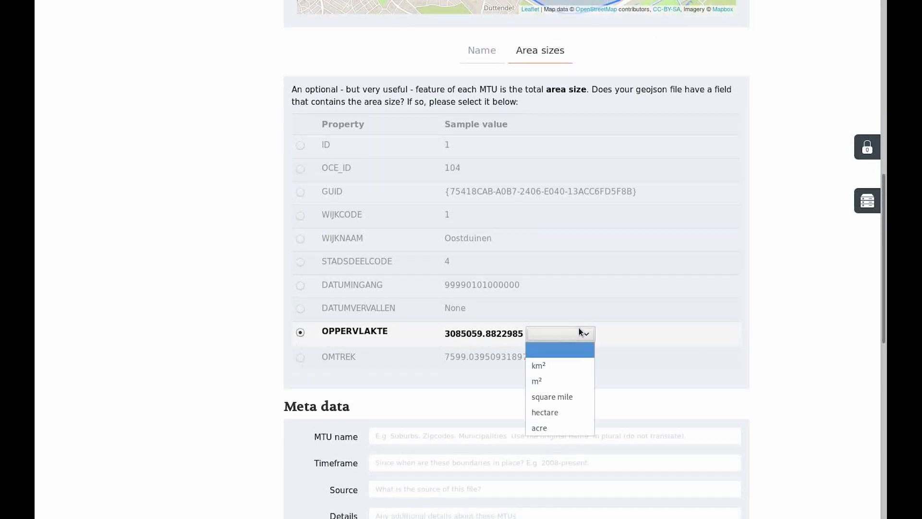
click(557, 380)
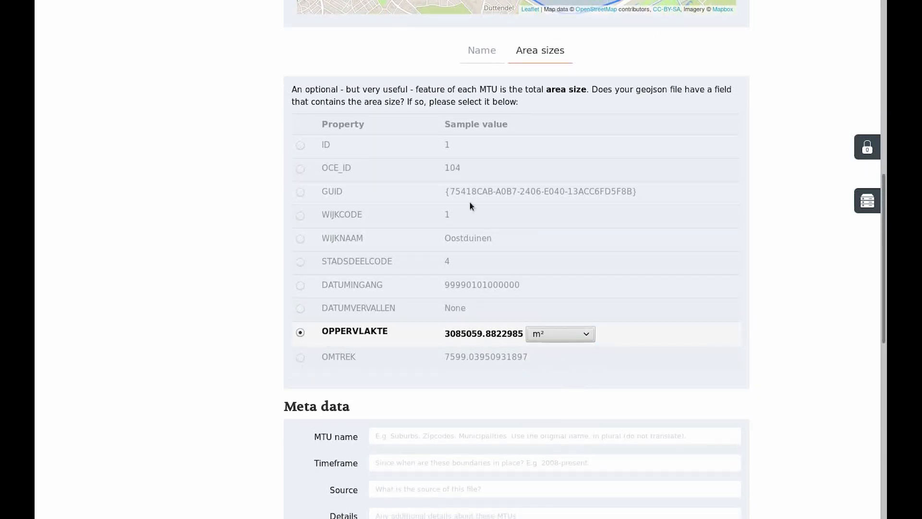
- Fill in the metadata with the MTU name Wijken and the timeframe 2000-present
scroll(394, 195, down, 2)
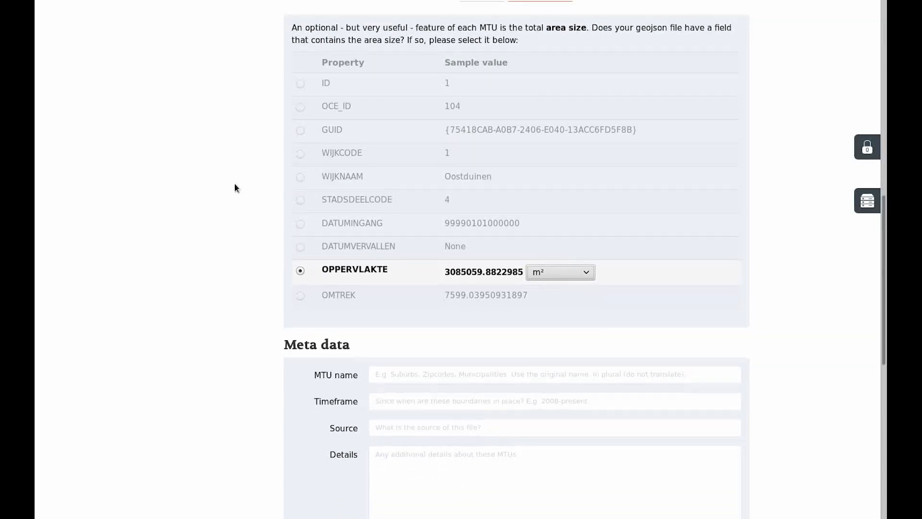
scroll(234, 185, down, 3)
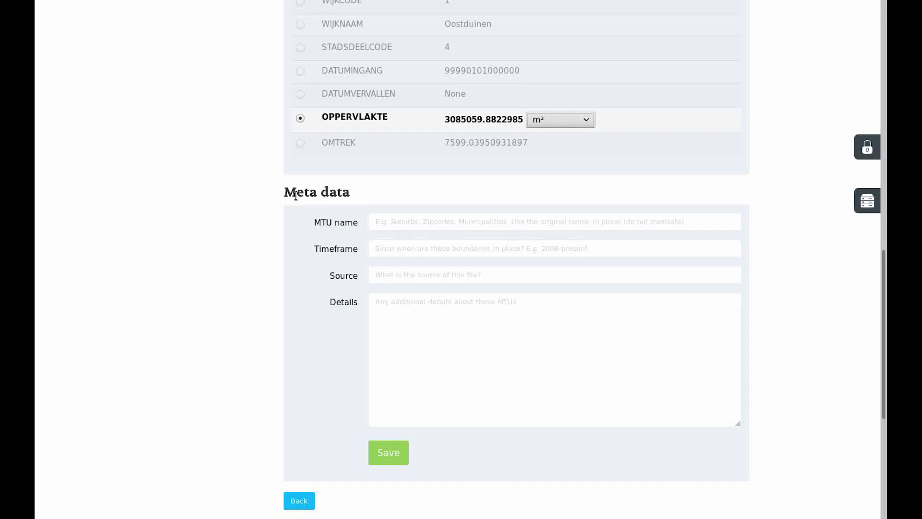
click(397, 222)
key(Return)
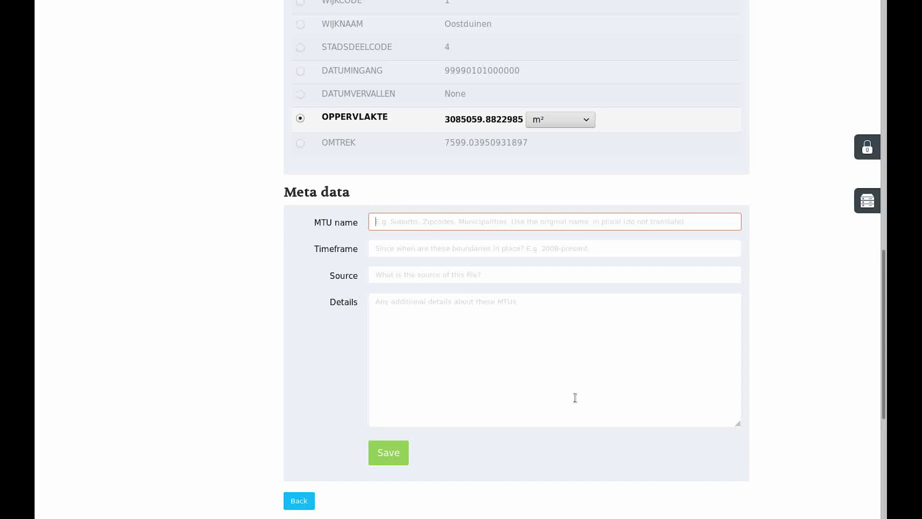
text(Wijken)
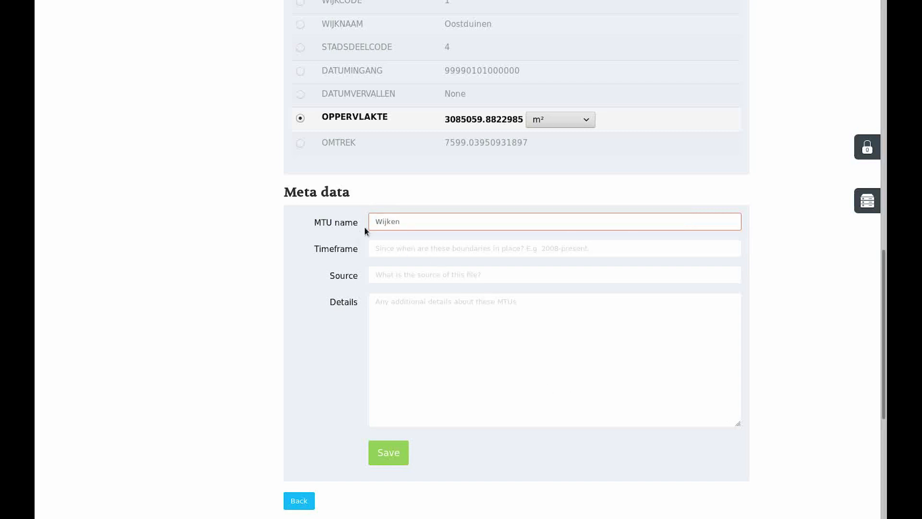
click(390, 248)
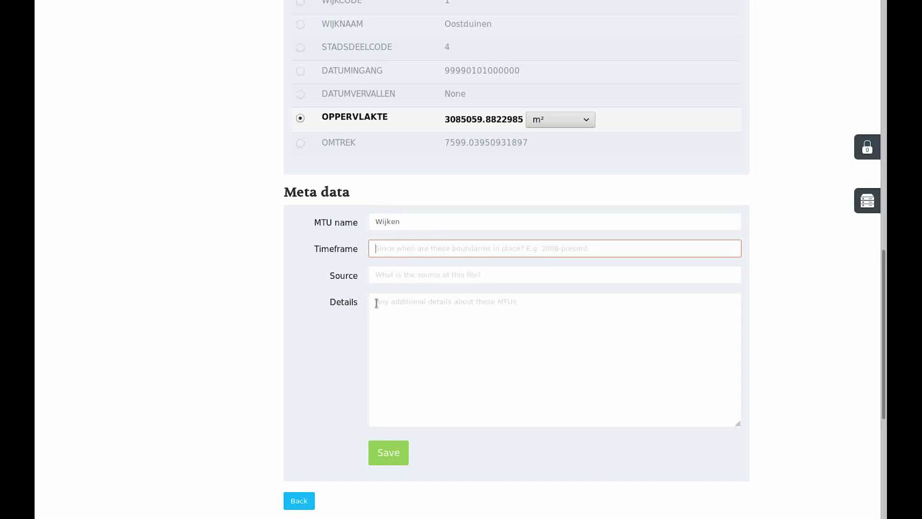
text(2000-)
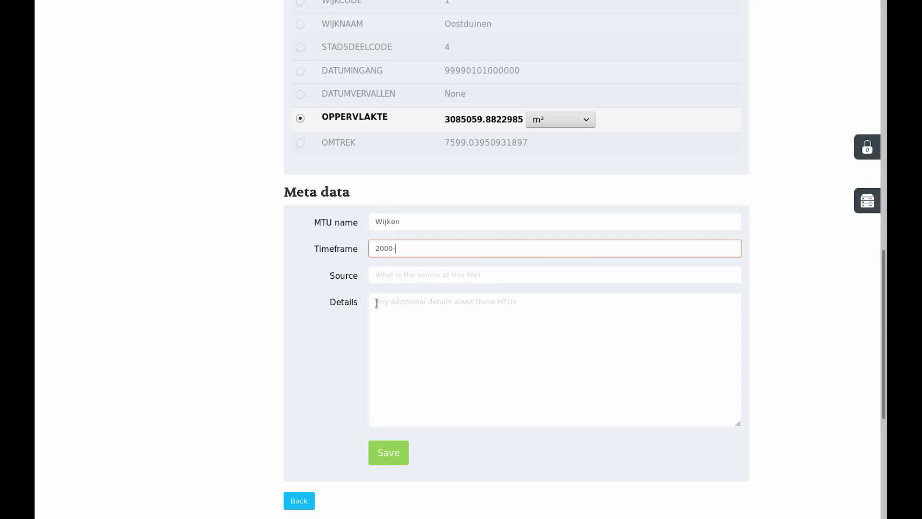
text(present)
key(Tab)
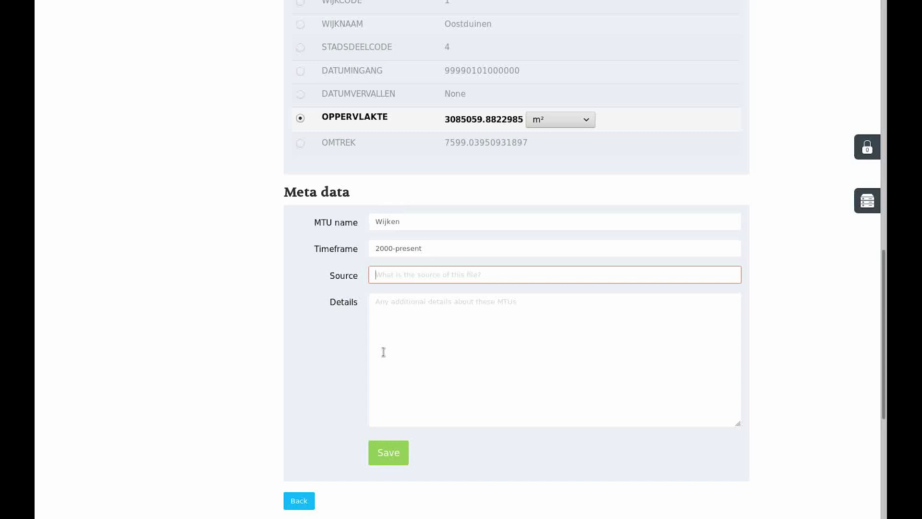
- Enter Open Data Platform The Hague as the source, leave the details empty, and save the micro-territorial units
text(Open Data Platform The Hague)
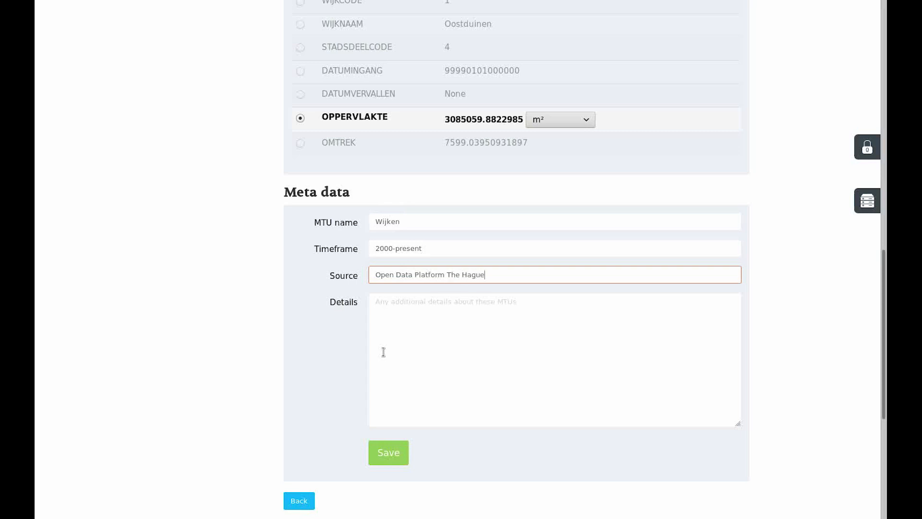
click(484, 336)
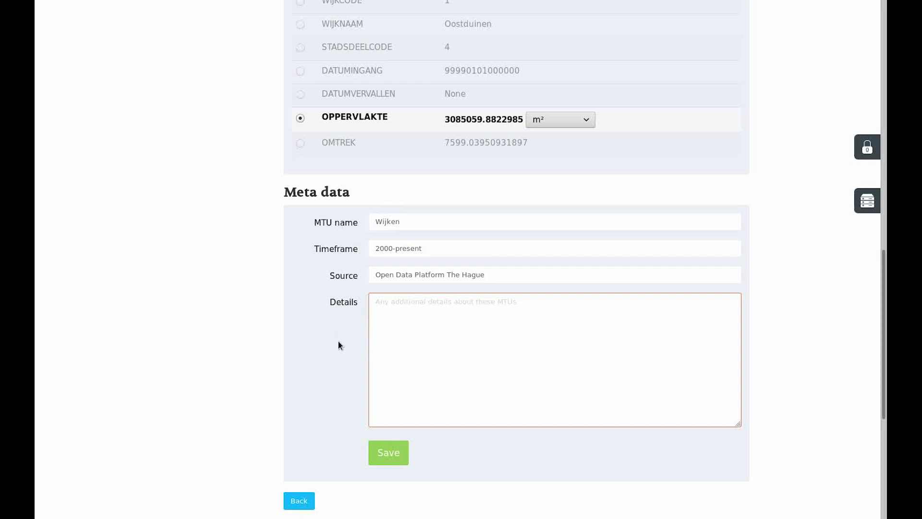
click(389, 457)
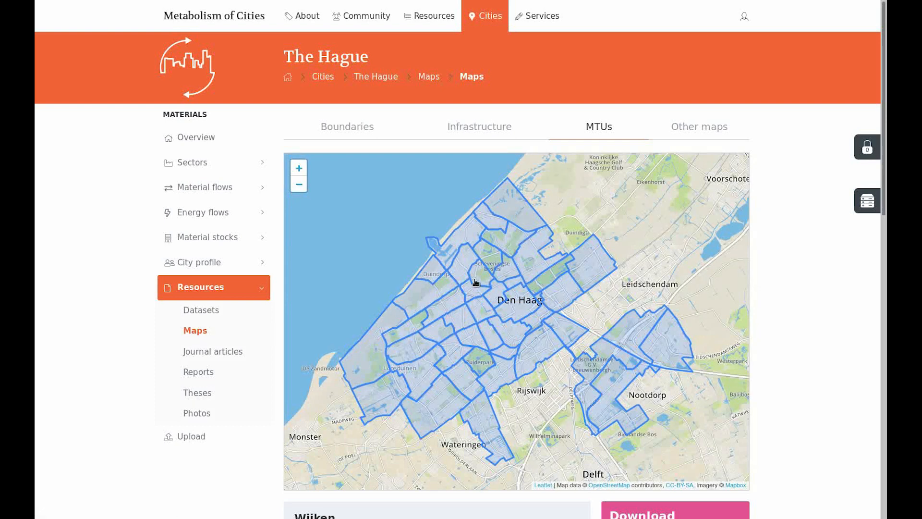
- Examine the uploaded Wijken map, its table of units and areas, and the list of micro-territorial units in The Hague
scroll(476, 277, down, 2)
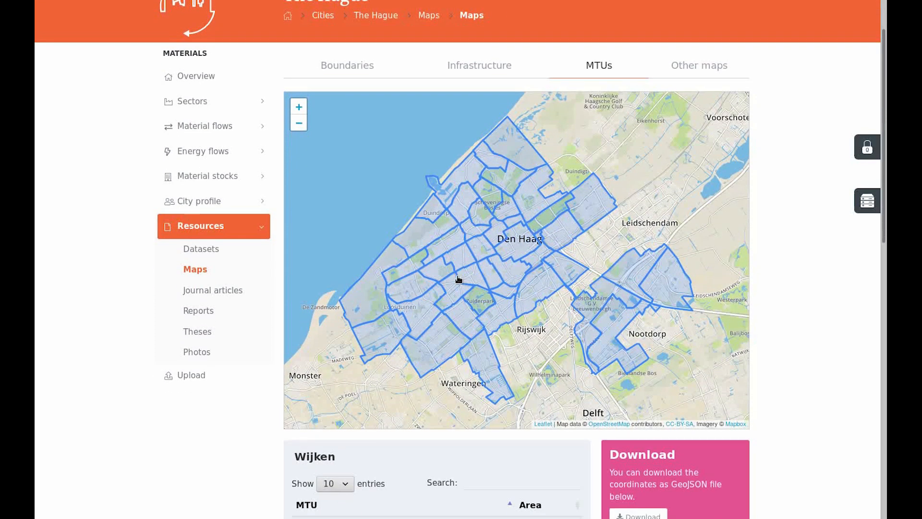
scroll(459, 277, down, 1)
scroll(458, 279, down, 5)
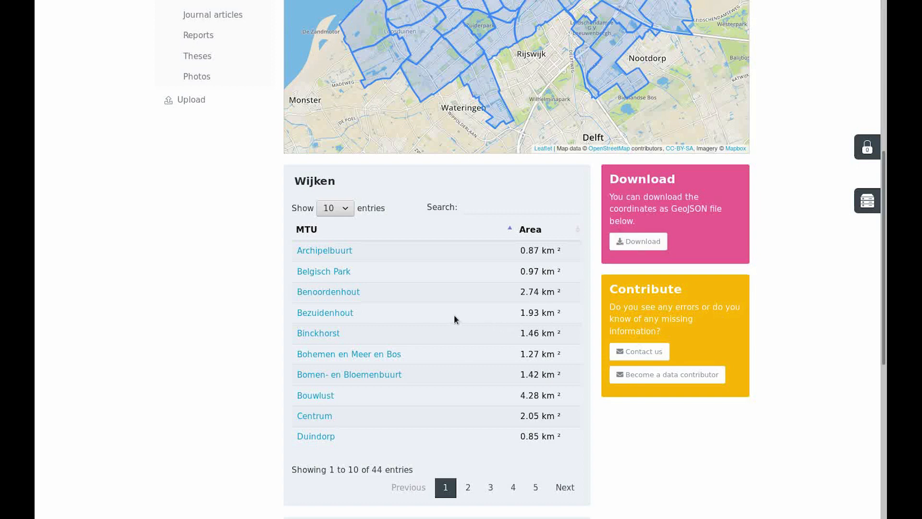
scroll(454, 315, down, 4)
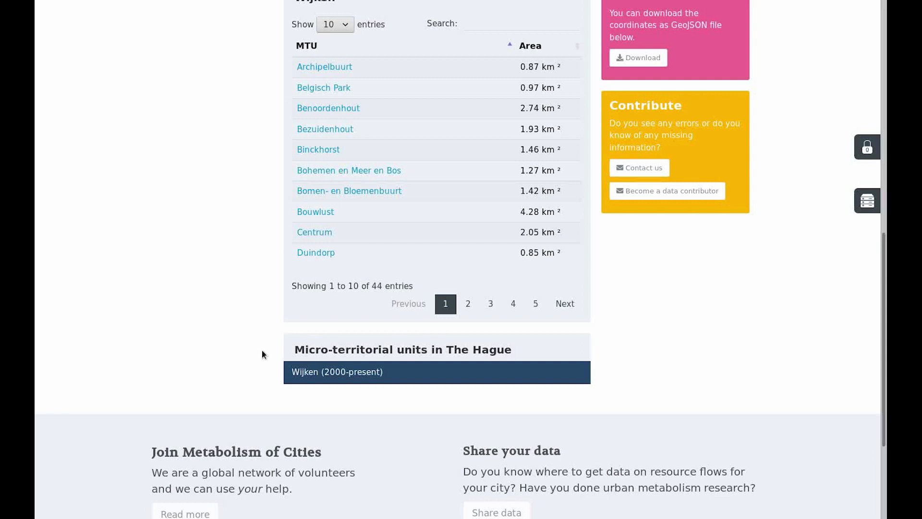
scroll(263, 329, up, 1)
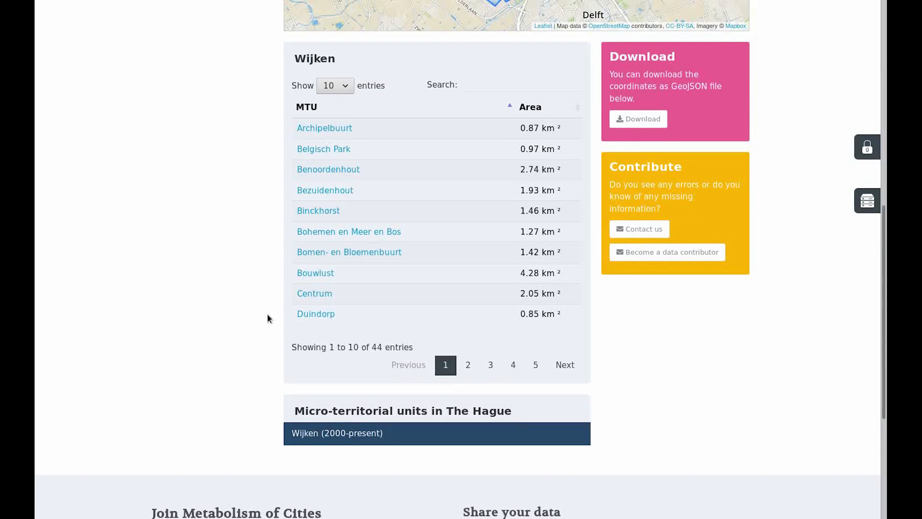
scroll(267, 317, up, 7)
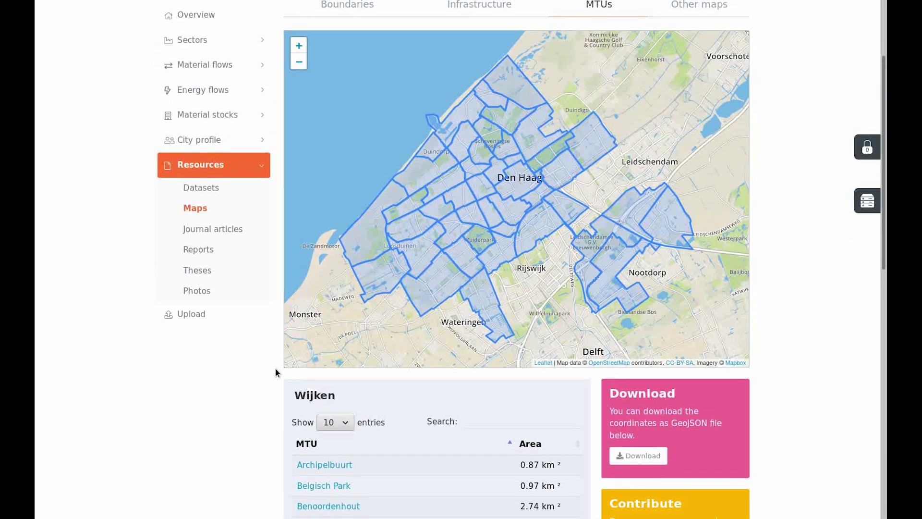